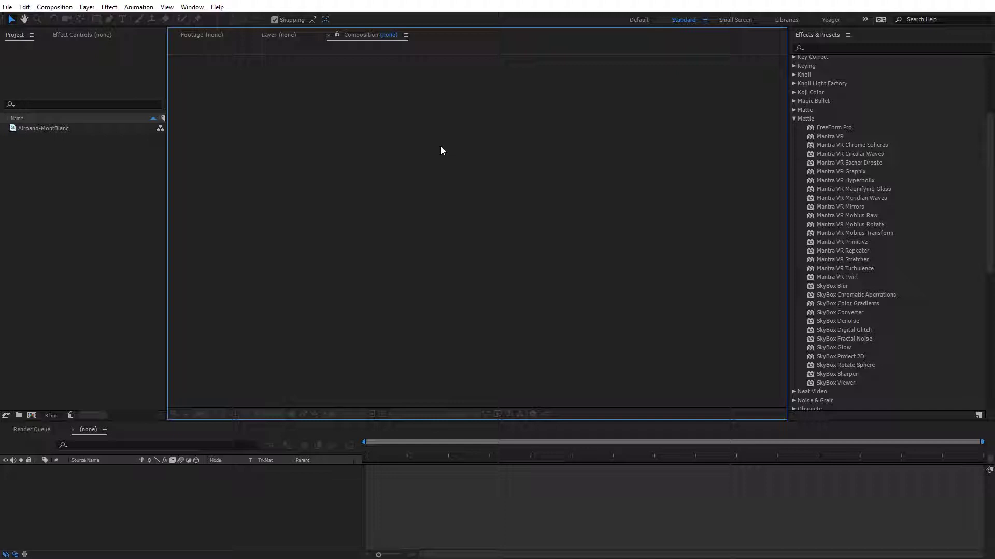
In the Video Preview preferences, toggle Mercury Transmit off and back on, then confirm.
{"action": "left_click", "coordinate": [23, 9]}
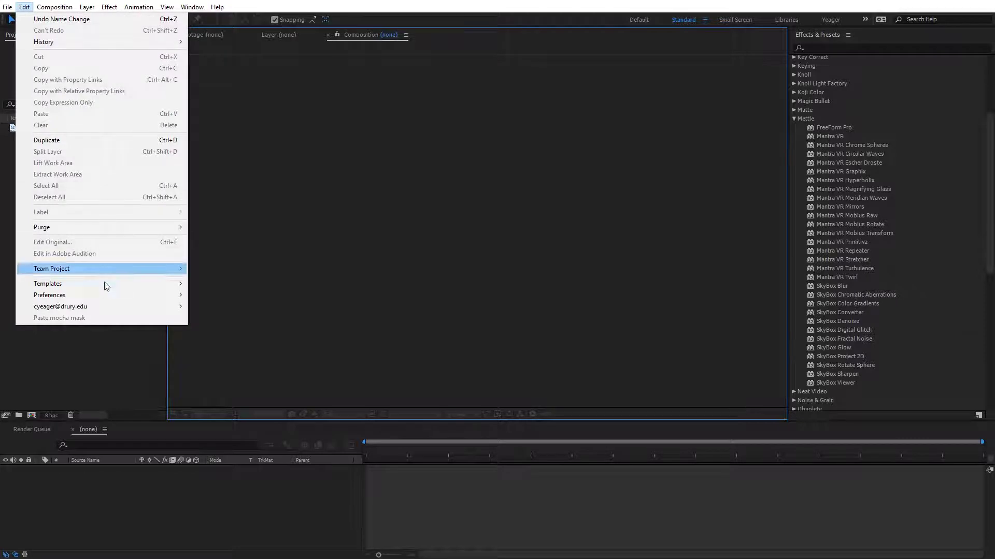
{"action": "mouse_move", "coordinate": [106, 294]}
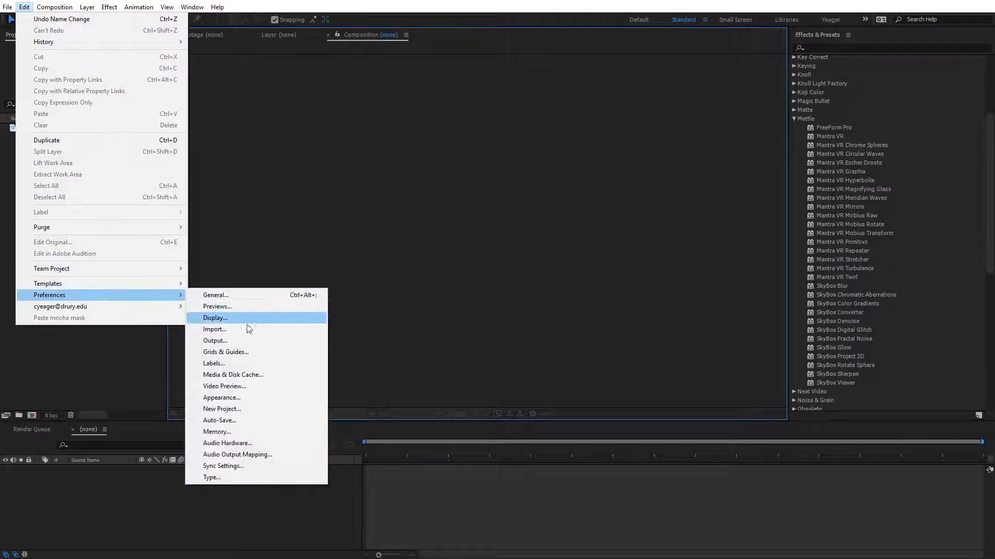
{"action": "left_click", "coordinate": [246, 389]}
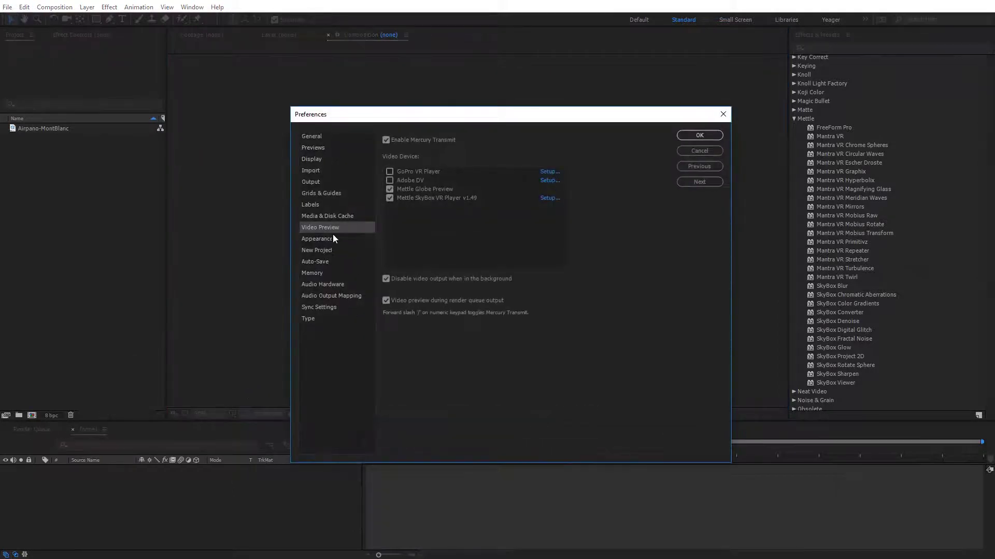
{"action": "left_click", "coordinate": [386, 139]}
{"action": "left_click", "coordinate": [386, 139]}
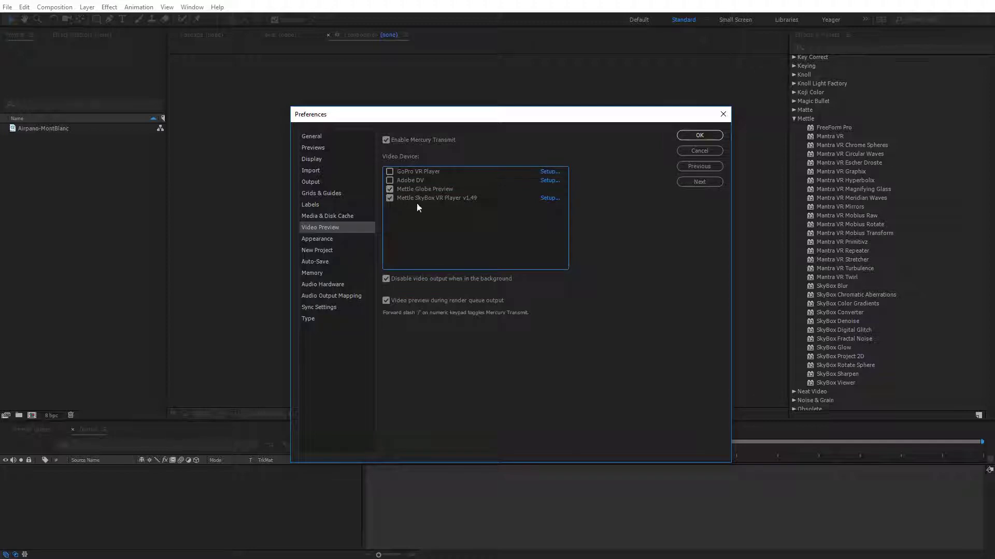
{"action": "left_click", "coordinate": [703, 138]}
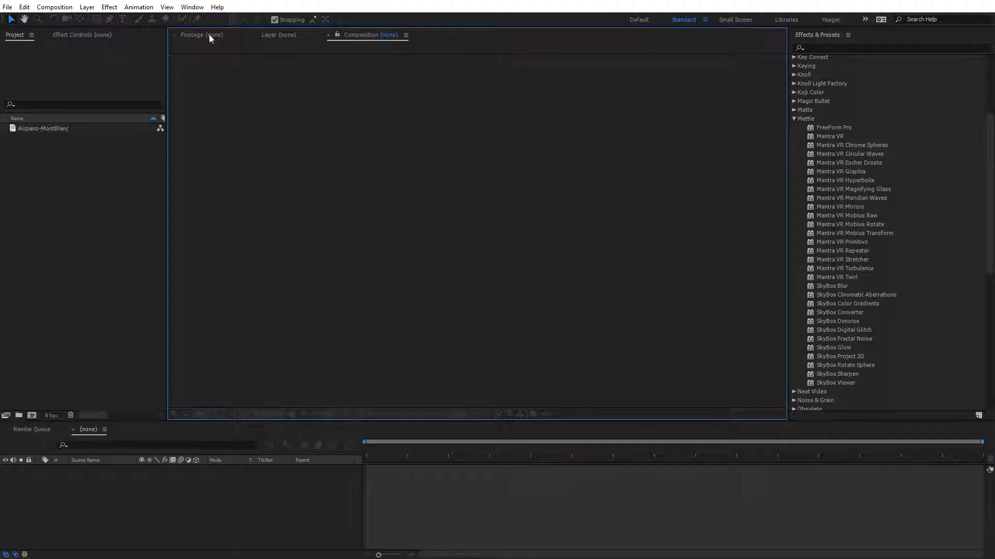
Open the Mettle Globe Preview panel from Window > Extensions and spin the logo globe.
{"action": "left_click", "coordinate": [192, 6]}
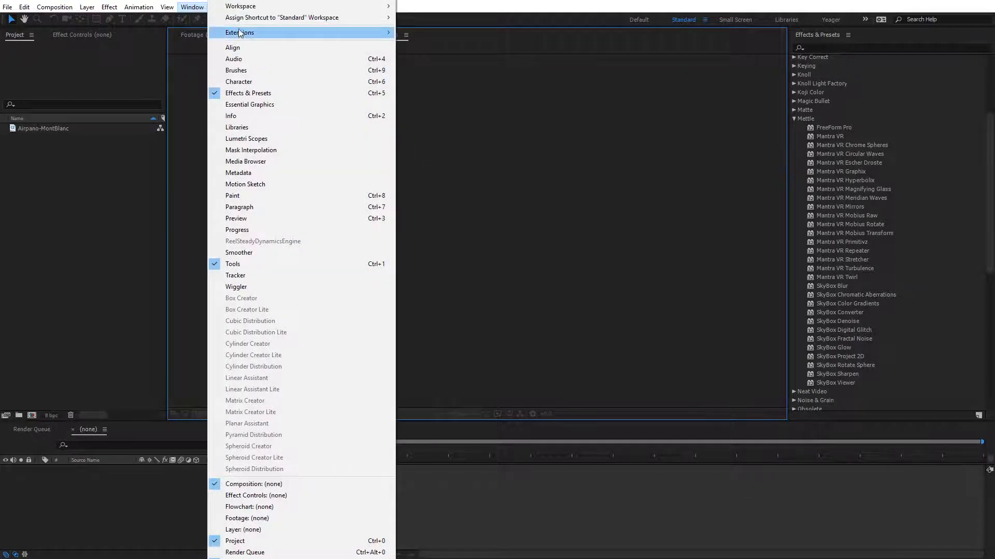
{"action": "mouse_move", "coordinate": [242, 33]}
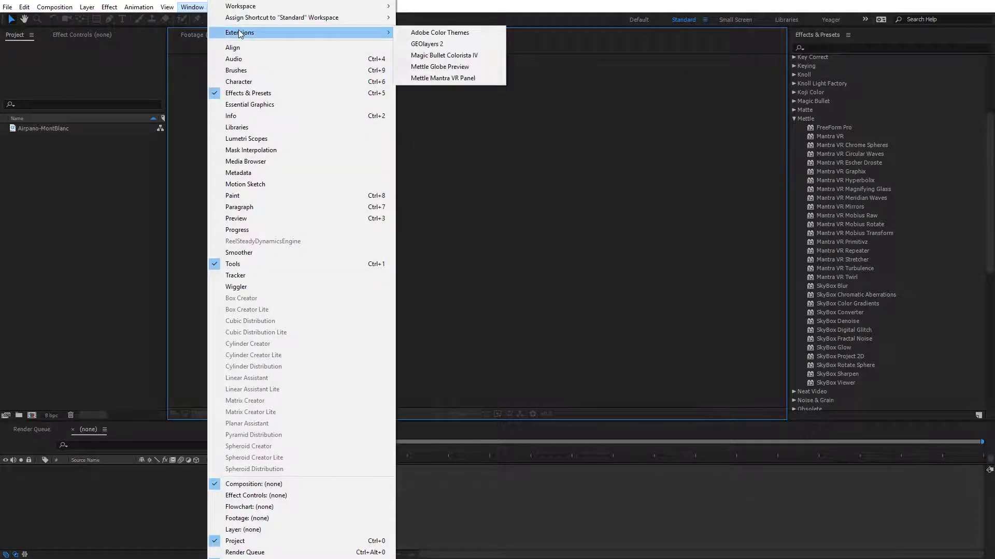
{"action": "left_click", "coordinate": [449, 67]}
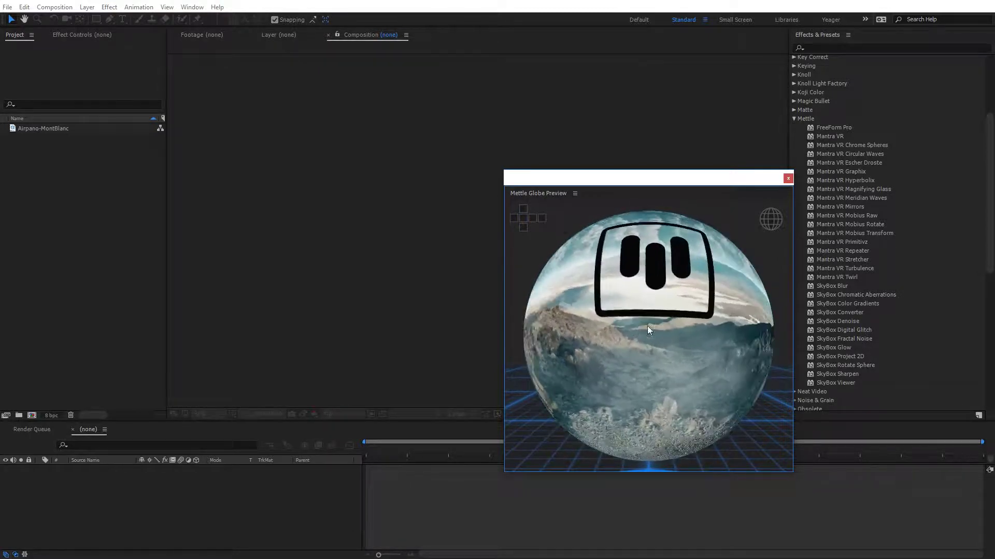
{"action": "left_click_drag", "start_coordinate": [642, 321], "coordinate": [589, 295]}
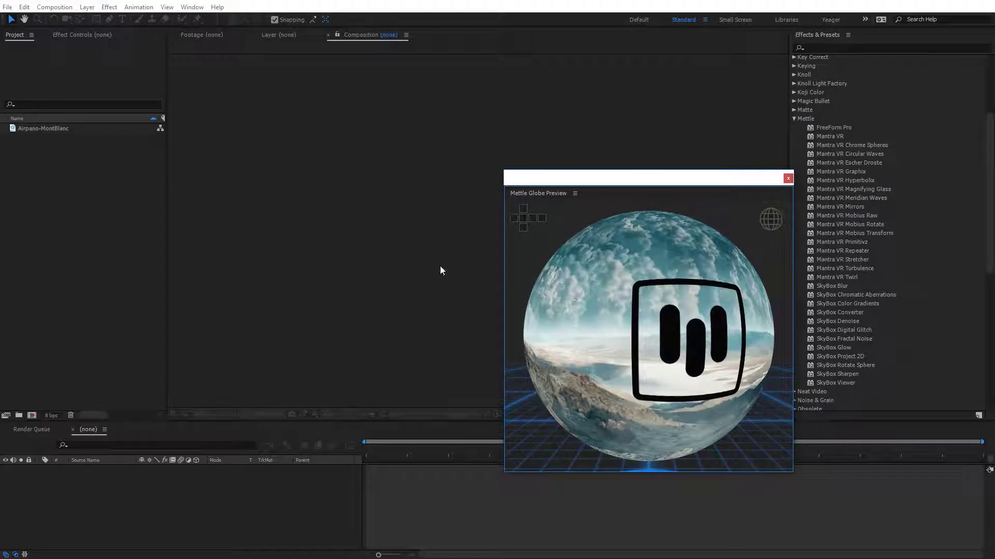
Make a new composition from the Airpano-MontBlanc footage and turn the globe so the snowy peak faces forward.
{"action": "left_click", "coordinate": [39, 129]}
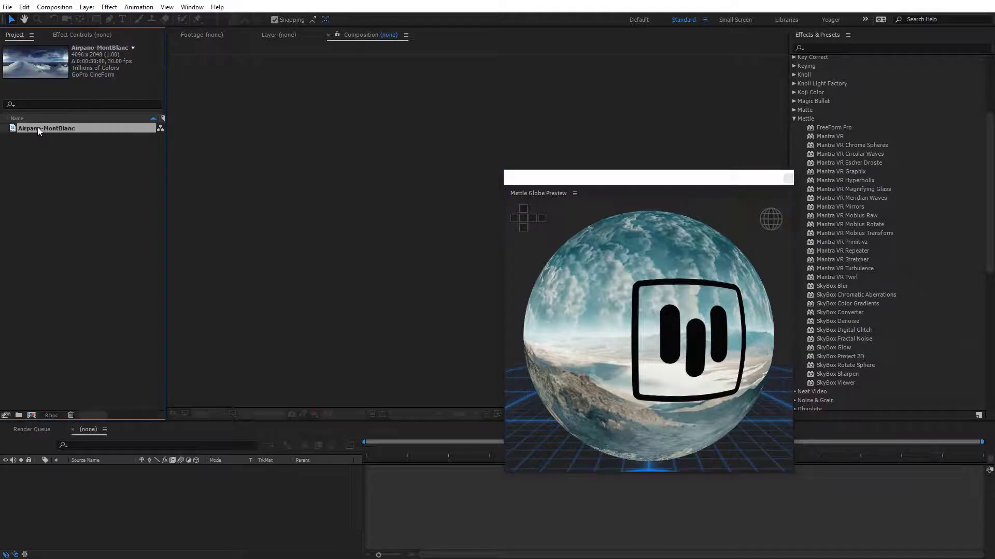
{"action": "left_click_drag", "start_coordinate": [45, 135], "coordinate": [33, 414]}
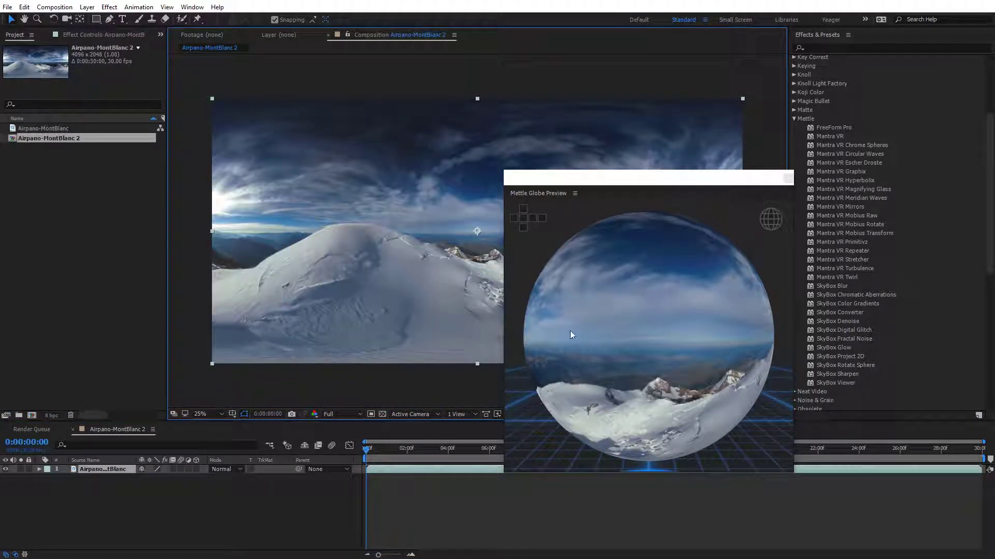
{"action": "left_click_drag", "start_coordinate": [570, 335], "coordinate": [670, 311]}
{"action": "left_click_drag", "start_coordinate": [560, 364], "coordinate": [732, 344]}
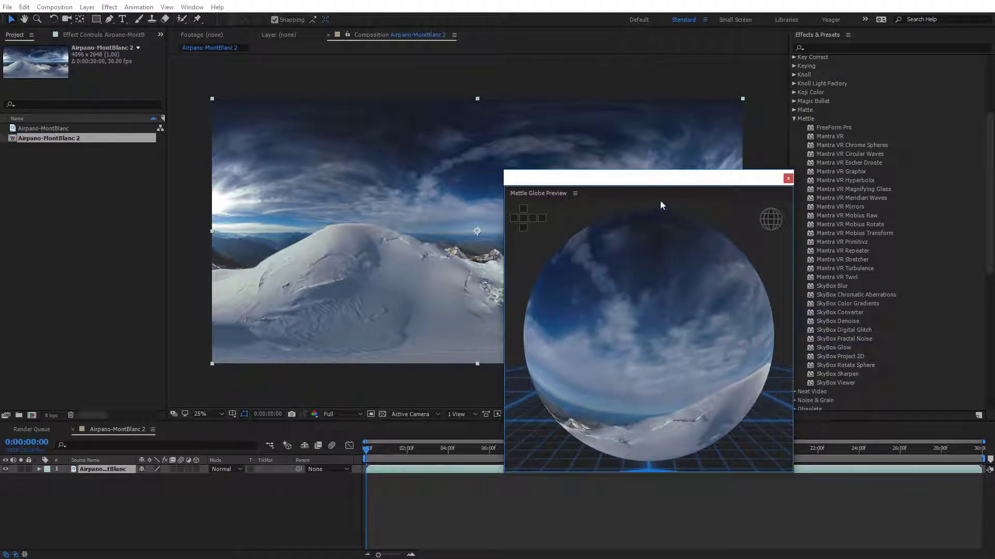
Move and enlarge the Globe Preview over the composition viewer, then rotate and zoom the panorama sphere.
{"action": "left_click_drag", "start_coordinate": [635, 181], "coordinate": [444, 113]}
{"action": "left_click_drag", "start_coordinate": [604, 404], "coordinate": [658, 433]}
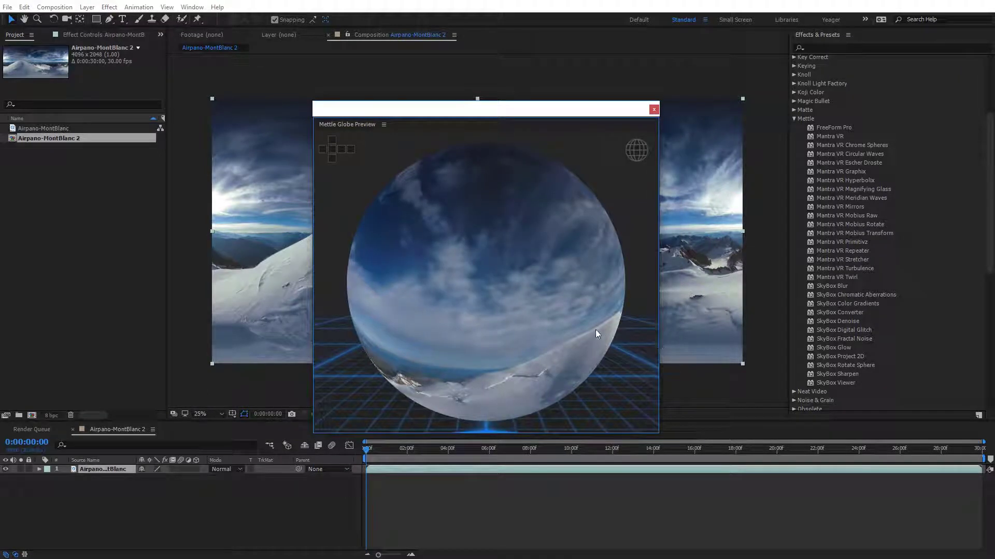
{"action": "left_click_drag", "start_coordinate": [560, 311], "coordinate": [401, 251]}
{"action": "left_click_drag", "start_coordinate": [592, 294], "coordinate": [444, 306]}
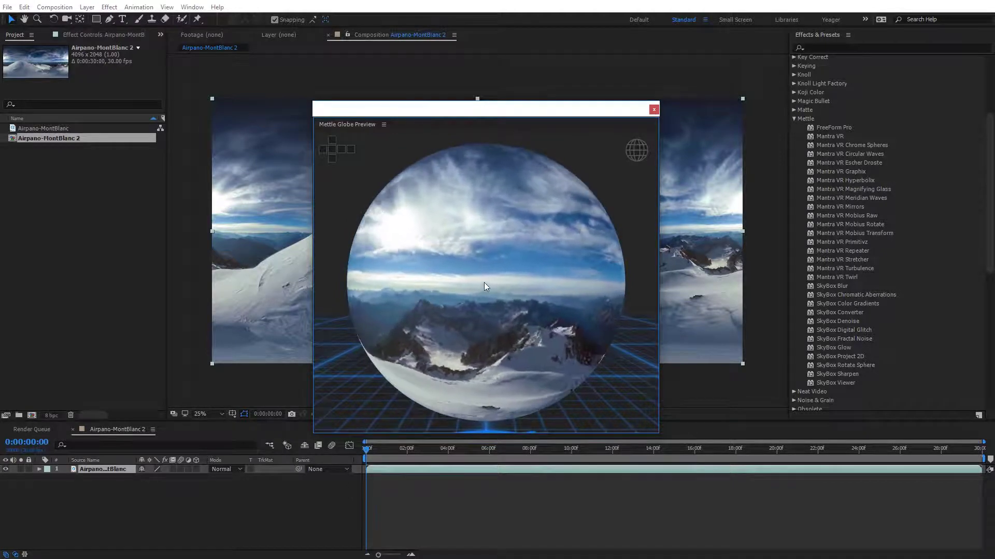
{"action": "scroll", "coordinate": [484, 281], "scroll_direction": "down", "scroll_amount": 5}
{"action": "scroll", "coordinate": [489, 294], "scroll_direction": "up", "scroll_amount": 4}
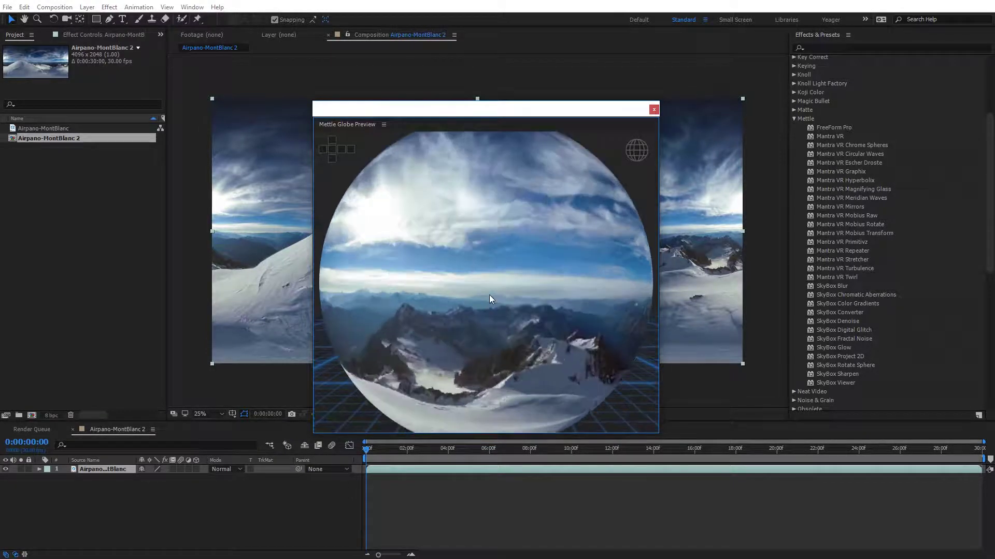
{"action": "scroll", "coordinate": [489, 294], "scroll_direction": "down", "scroll_amount": 4}
{"action": "scroll", "coordinate": [489, 299], "scroll_direction": "up", "scroll_amount": 5}
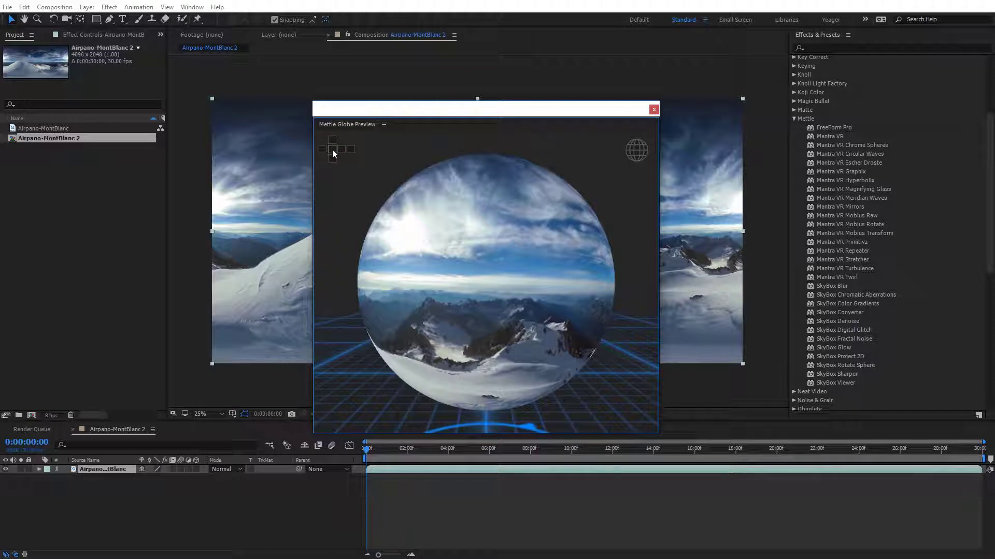
Cycle the Globe Preview through front, right, left, bottom and top views, ending back on front.
{"action": "left_click", "coordinate": [331, 149]}
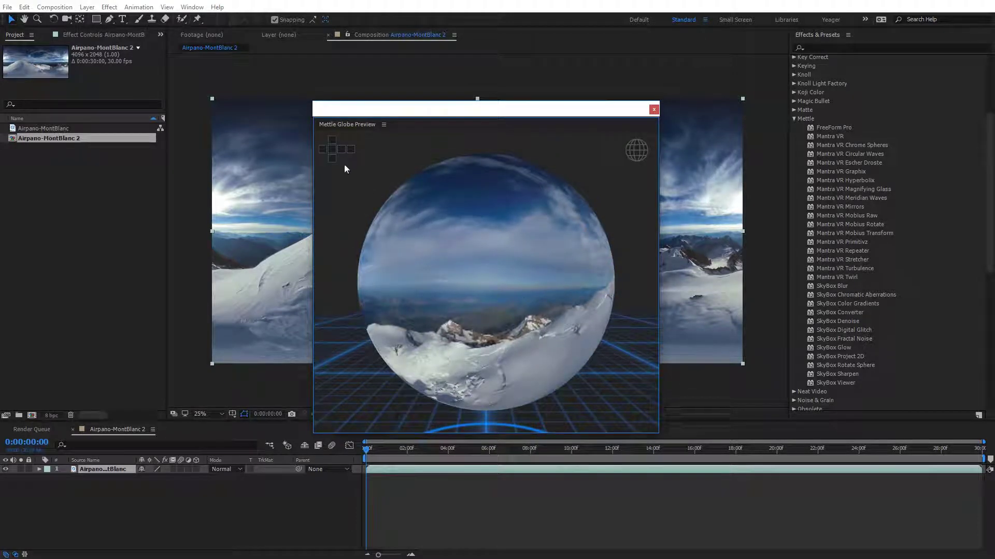
{"action": "left_click", "coordinate": [341, 150]}
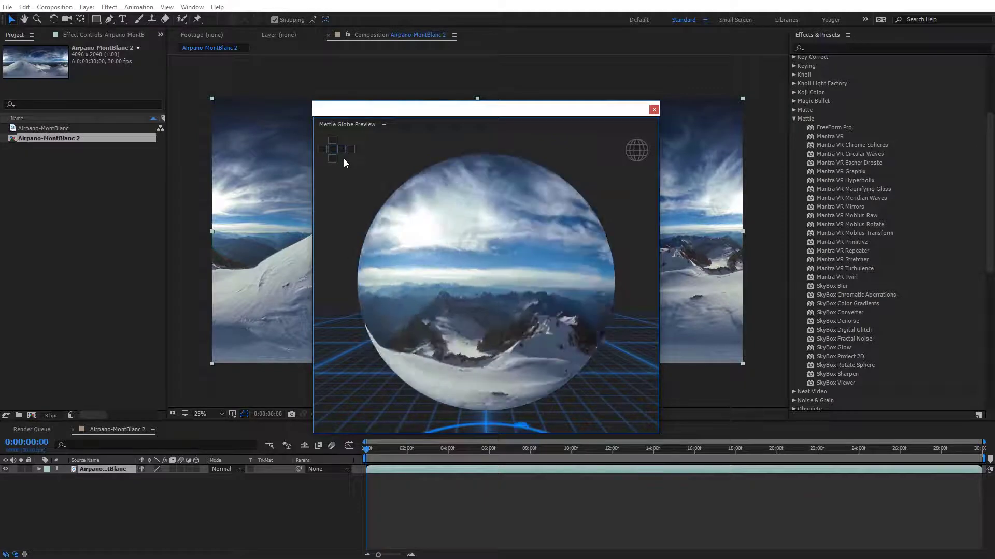
{"action": "left_click", "coordinate": [352, 150]}
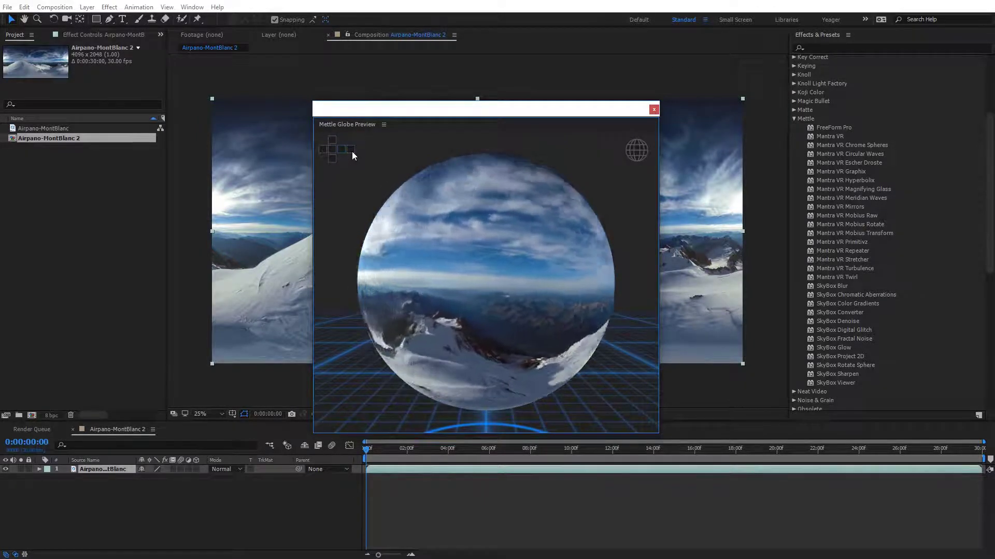
{"action": "left_click", "coordinate": [323, 150]}
{"action": "left_click", "coordinate": [332, 159]}
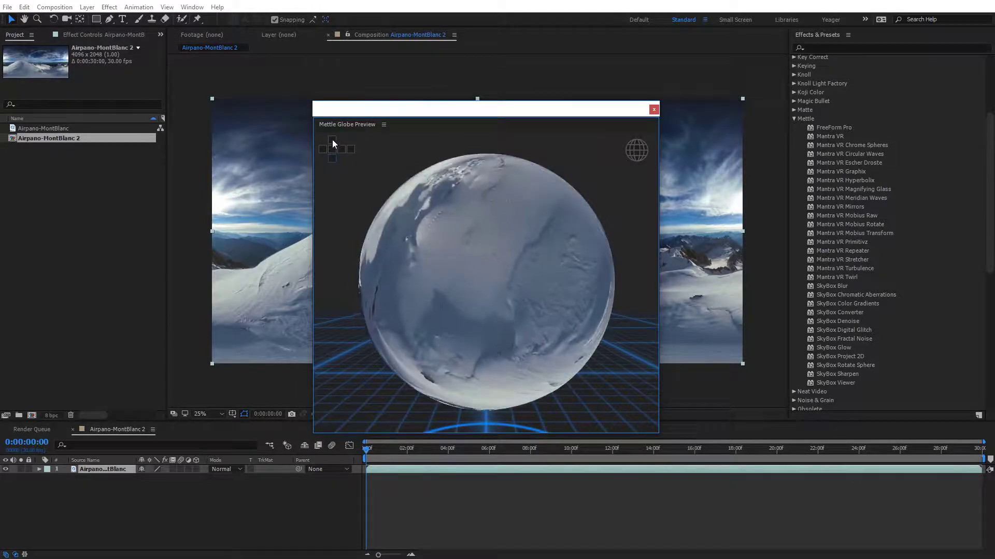
{"action": "left_click", "coordinate": [332, 139]}
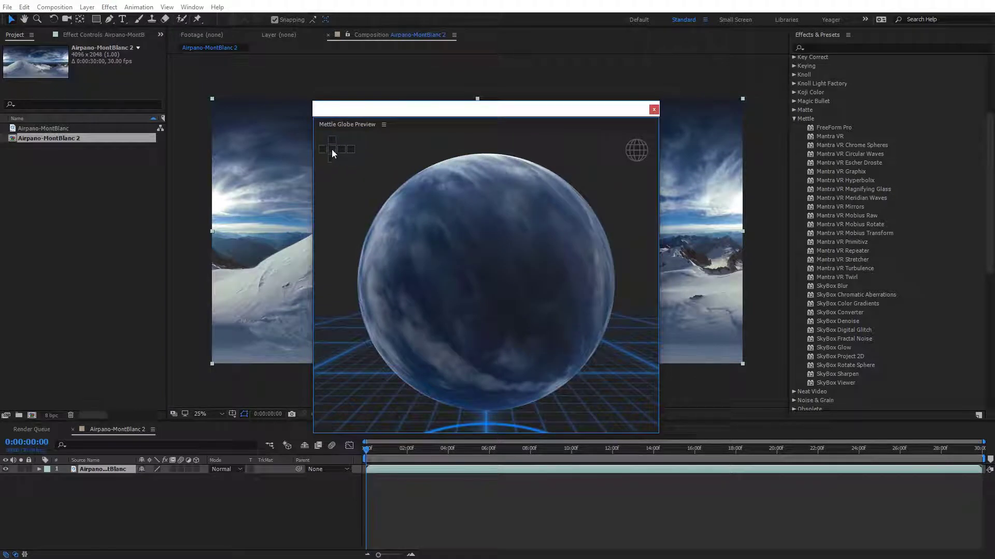
{"action": "left_click", "coordinate": [331, 149]}
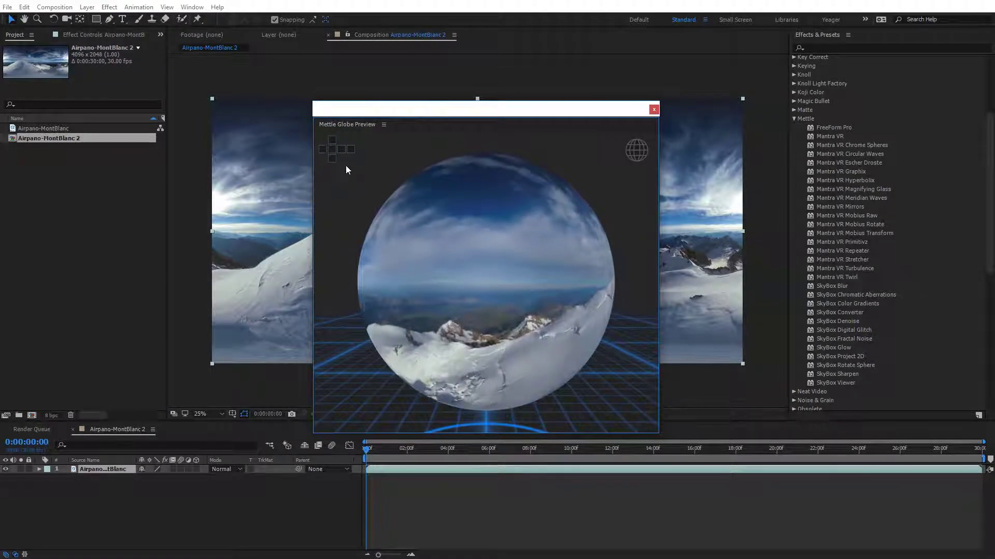
Turn on the orientation guides with 0° readout and rotate and tilt the globe with them visible.
{"action": "left_click", "coordinate": [634, 152]}
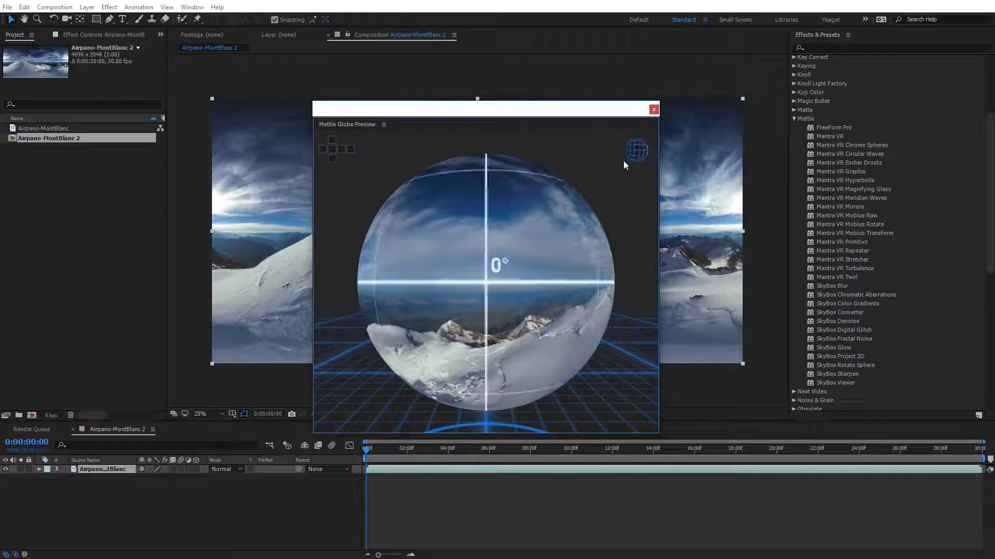
{"action": "left_click_drag", "start_coordinate": [591, 308], "coordinate": [438, 316]}
{"action": "left_click_drag", "start_coordinate": [485, 227], "coordinate": [431, 282]}
{"action": "left_click_drag", "start_coordinate": [512, 309], "coordinate": [488, 212]}
{"action": "left_click_drag", "start_coordinate": [430, 317], "coordinate": [486, 286]}
{"action": "left_click_drag", "start_coordinate": [614, 279], "coordinate": [489, 302]}
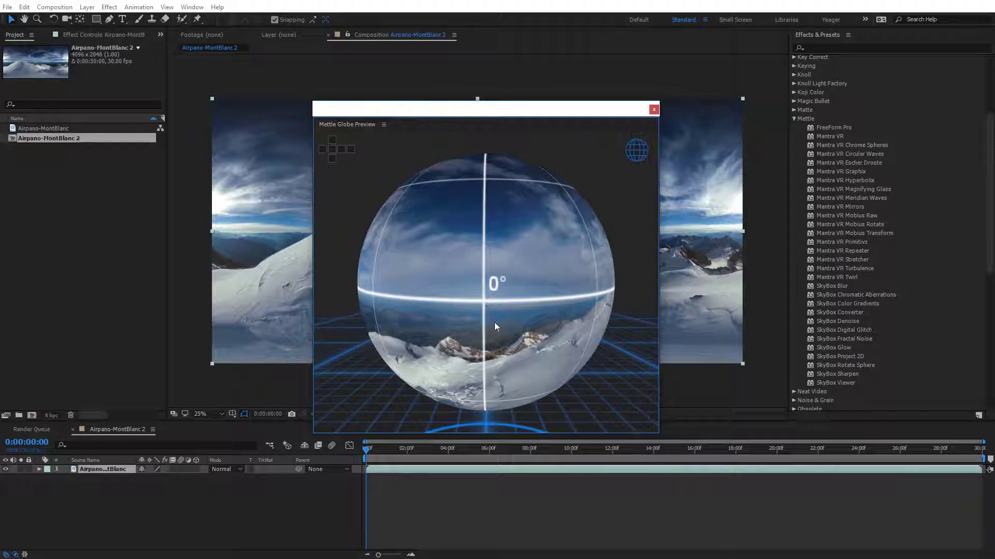
Hide the globe's grid lines, then tilt, spin and zoom to a cloudy sky over a snow slope.
{"action": "left_click", "coordinate": [641, 151]}
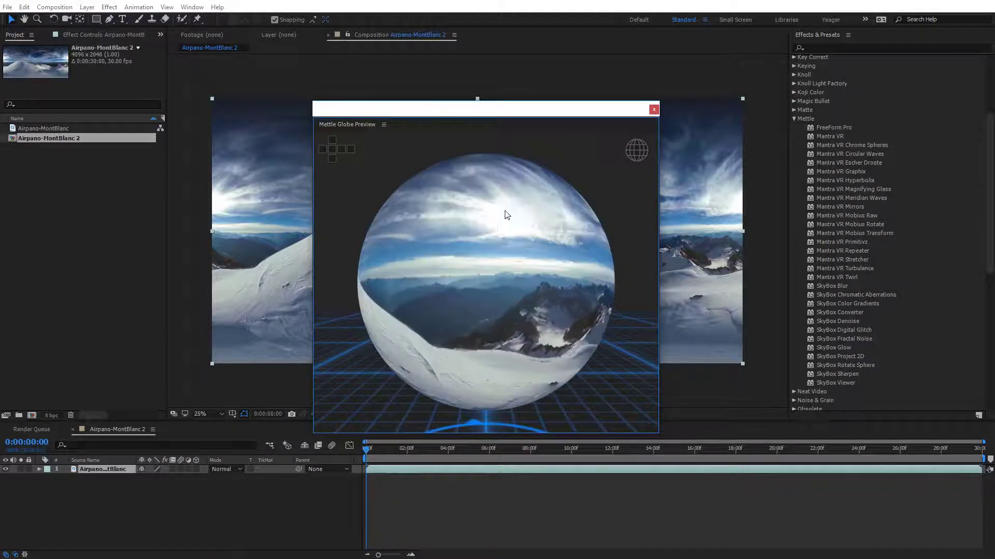
{"action": "left_click_drag", "start_coordinate": [506, 214], "coordinate": [483, 253]}
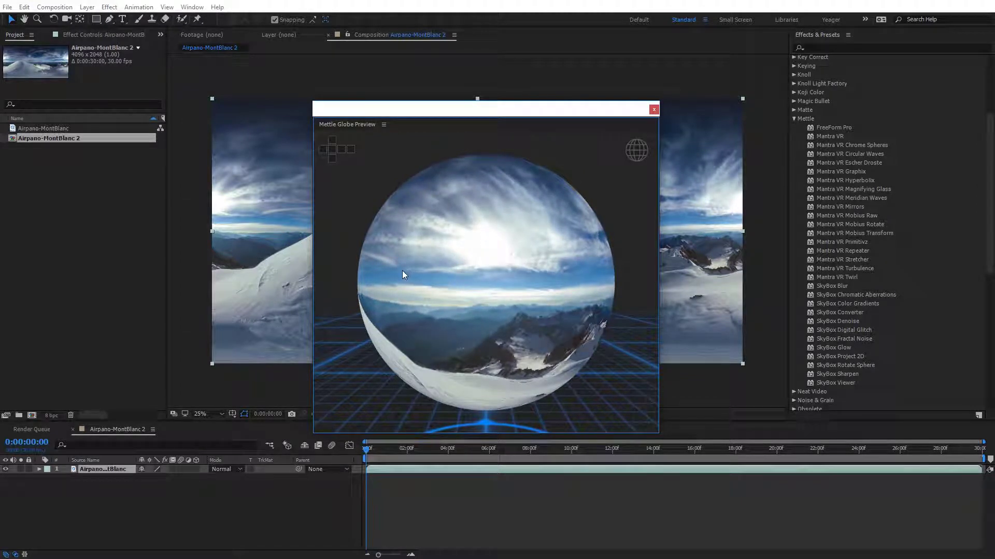
{"action": "left_click_drag", "start_coordinate": [402, 271], "coordinate": [617, 298]}
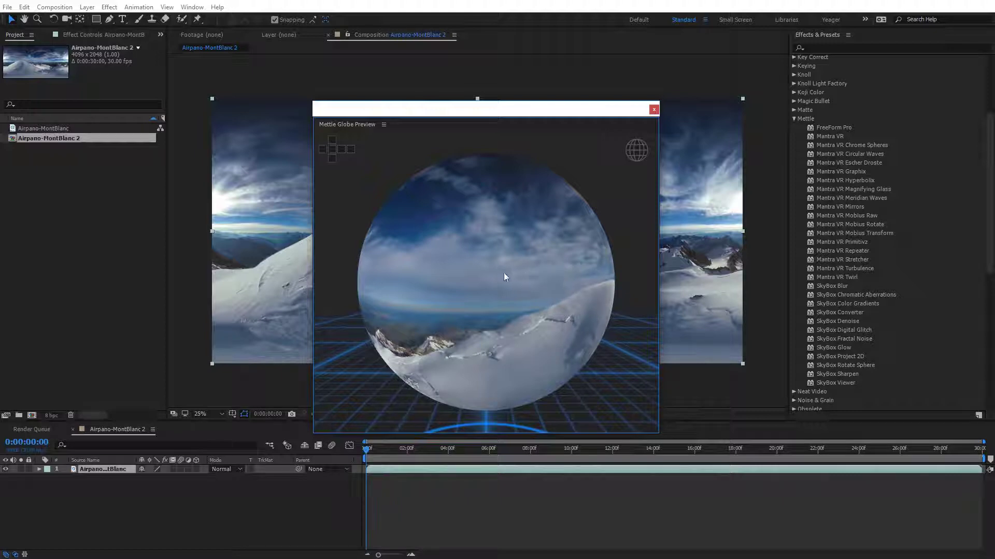
{"action": "scroll", "coordinate": [503, 272], "scroll_direction": "up", "scroll_amount": 5}
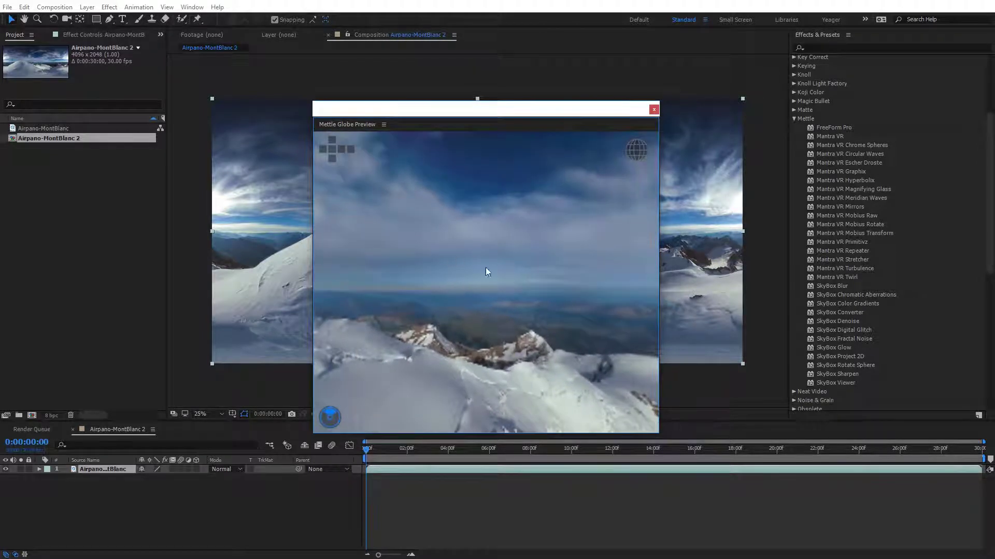
{"action": "left_click_drag", "start_coordinate": [510, 226], "coordinate": [396, 286]}
{"action": "left_click_drag", "start_coordinate": [363, 413], "coordinate": [536, 294]}
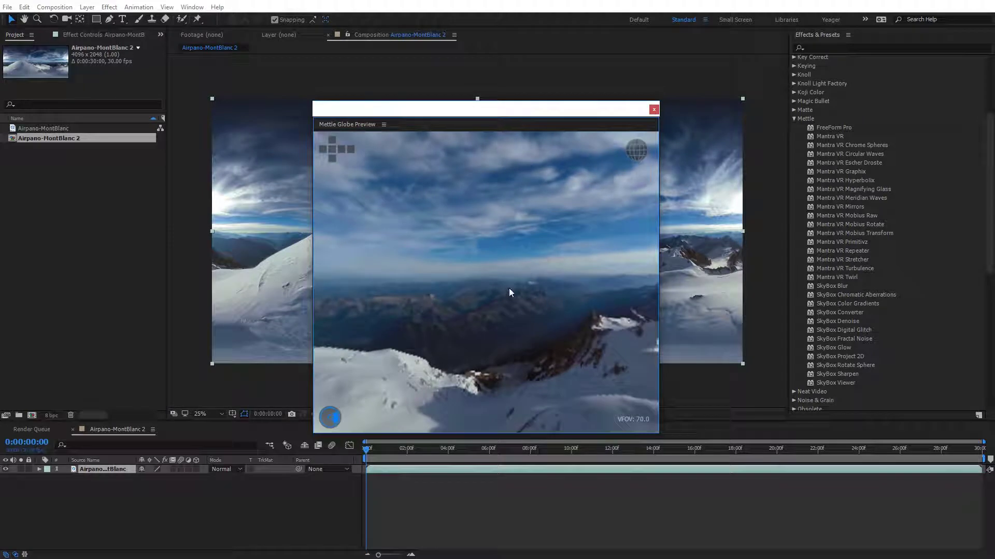
{"action": "scroll", "coordinate": [509, 288], "scroll_direction": "down", "scroll_amount": 4}
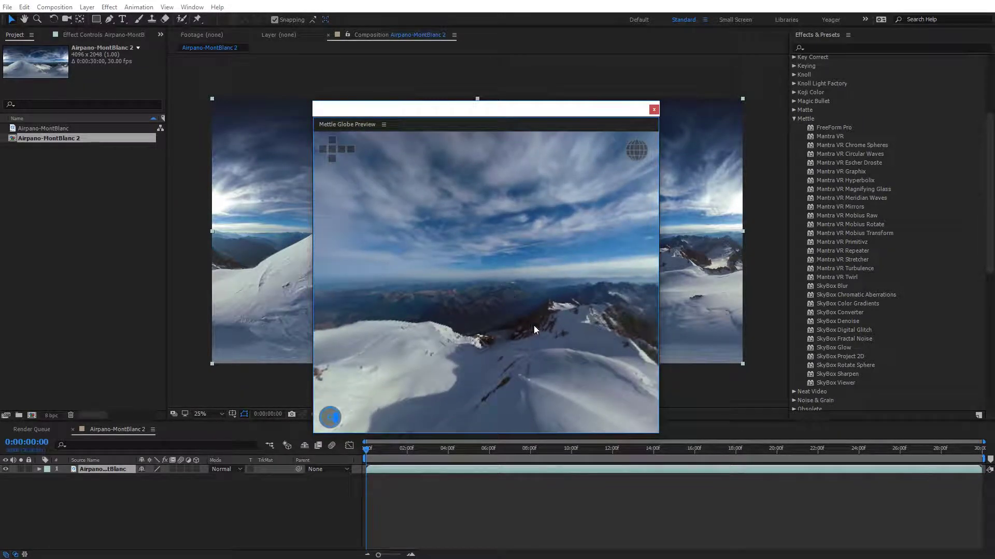
{"action": "scroll", "coordinate": [534, 325], "scroll_direction": "up", "scroll_amount": 1}
{"action": "left_click_drag", "start_coordinate": [633, 418], "coordinate": [480, 362]}
{"action": "scroll", "coordinate": [638, 418], "scroll_direction": "up", "scroll_amount": 1}
{"action": "scroll", "coordinate": [637, 420], "scroll_direction": "down", "scroll_amount": 2}
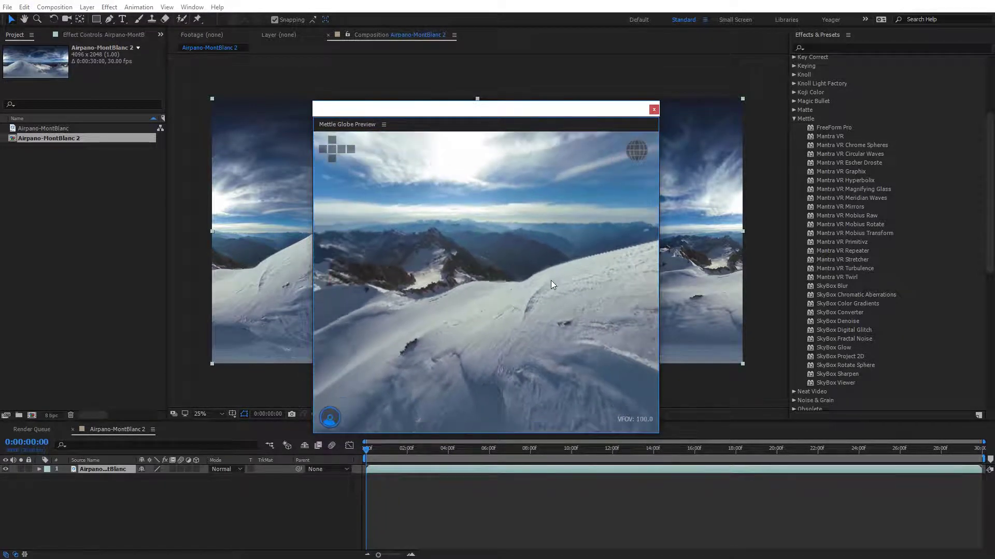
{"action": "scroll", "coordinate": [550, 281], "scroll_direction": "up", "scroll_amount": 2}
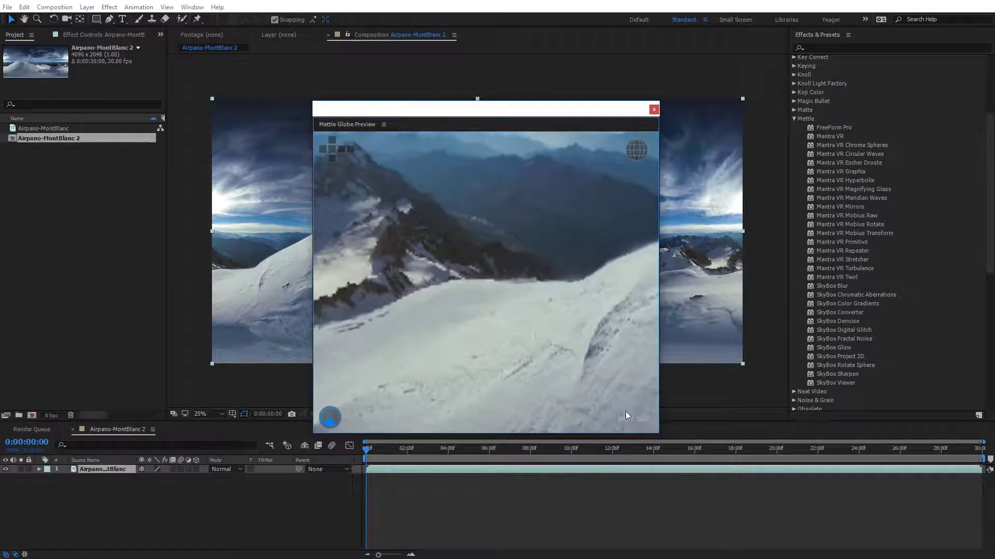
{"action": "left_click_drag", "start_coordinate": [524, 275], "coordinate": [517, 353]}
{"action": "scroll", "coordinate": [518, 352], "scroll_direction": "down", "scroll_amount": 3}
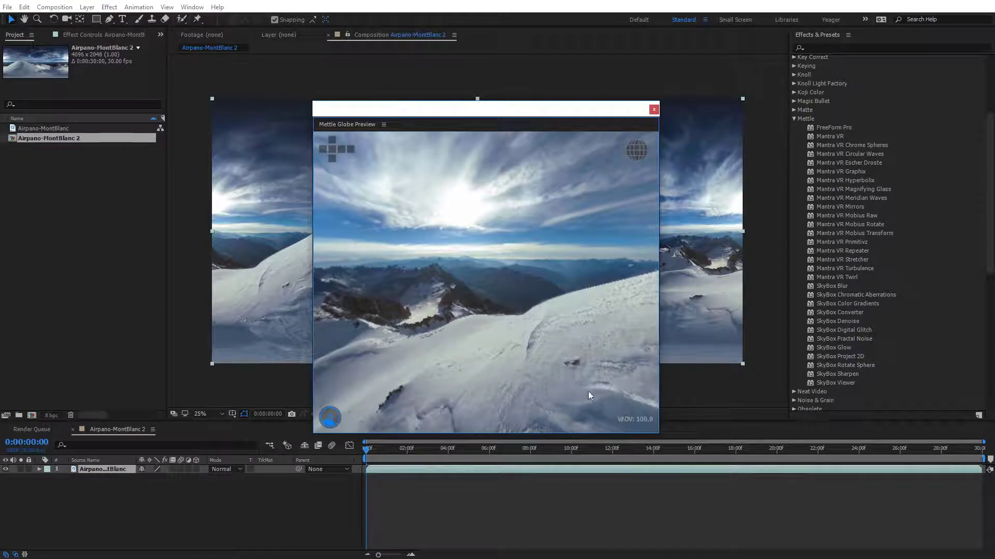
{"action": "left_click_drag", "start_coordinate": [642, 420], "coordinate": [624, 419]}
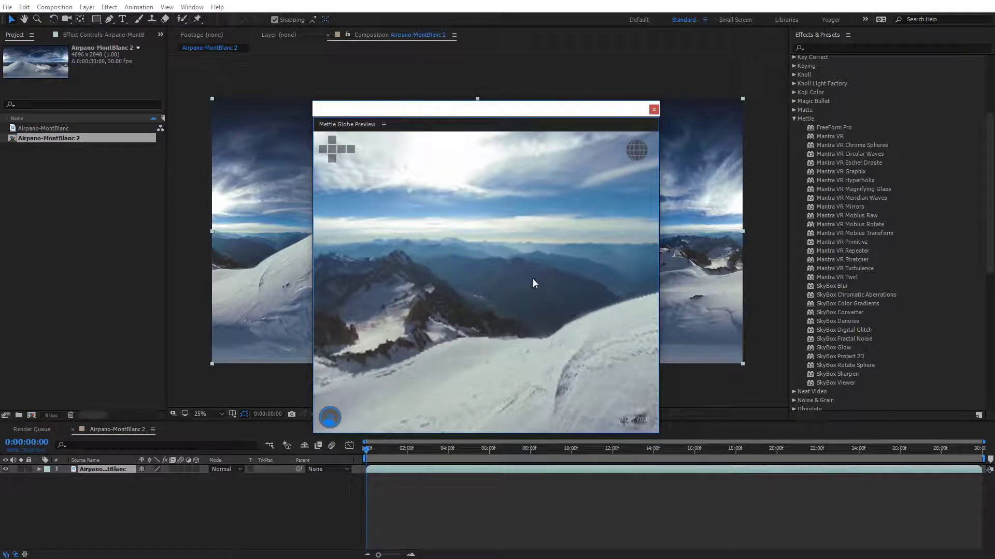
{"action": "scroll", "coordinate": [516, 275], "scroll_direction": "down", "scroll_amount": 10}
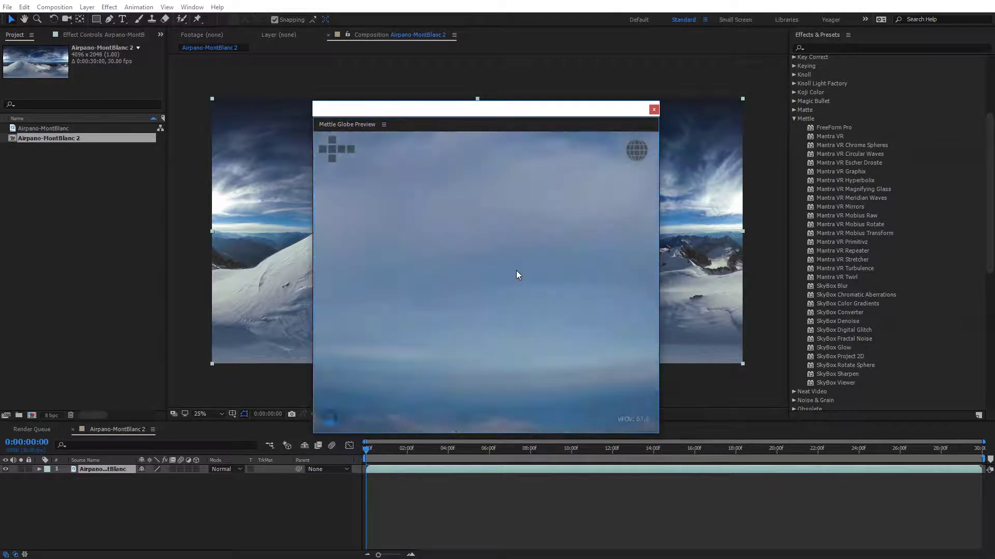
{"action": "left_click_drag", "start_coordinate": [586, 300], "coordinate": [462, 306]}
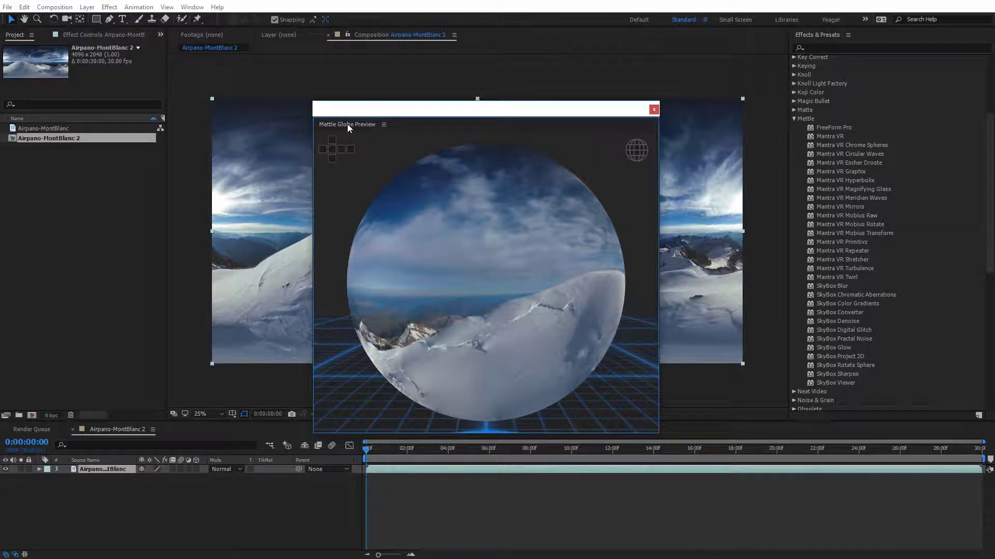
Dock the Mettle Globe Preview below Effects & Presets and rotate the docked globe to check the mountain view.
{"action": "left_click_drag", "start_coordinate": [348, 129], "coordinate": [843, 406]}
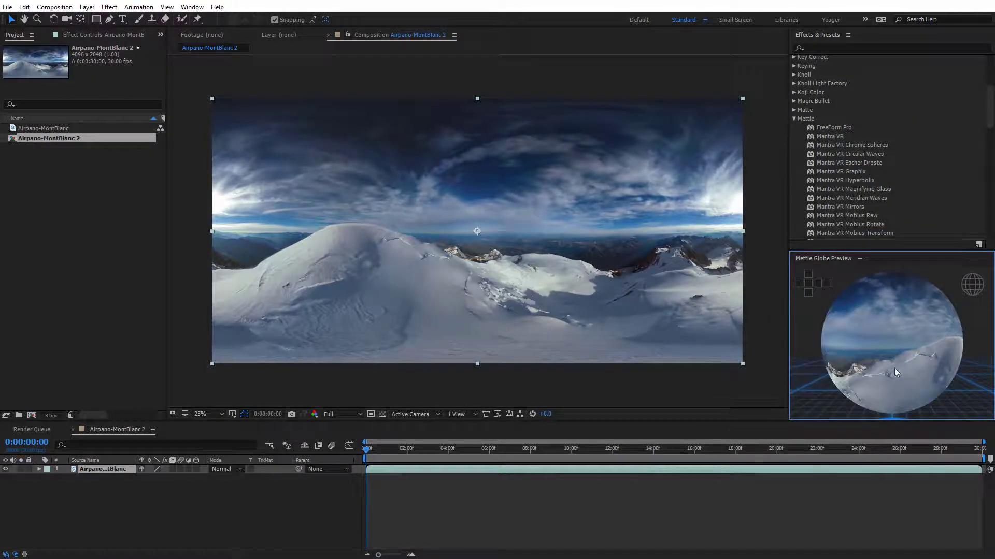
{"action": "mouse_move", "coordinate": [894, 365]}
{"action": "left_mouse_down"}
{"action": "mouse_move", "coordinate": [840, 359]}
{"action": "mouse_move", "coordinate": [875, 362]}
{"action": "left_mouse_up"}
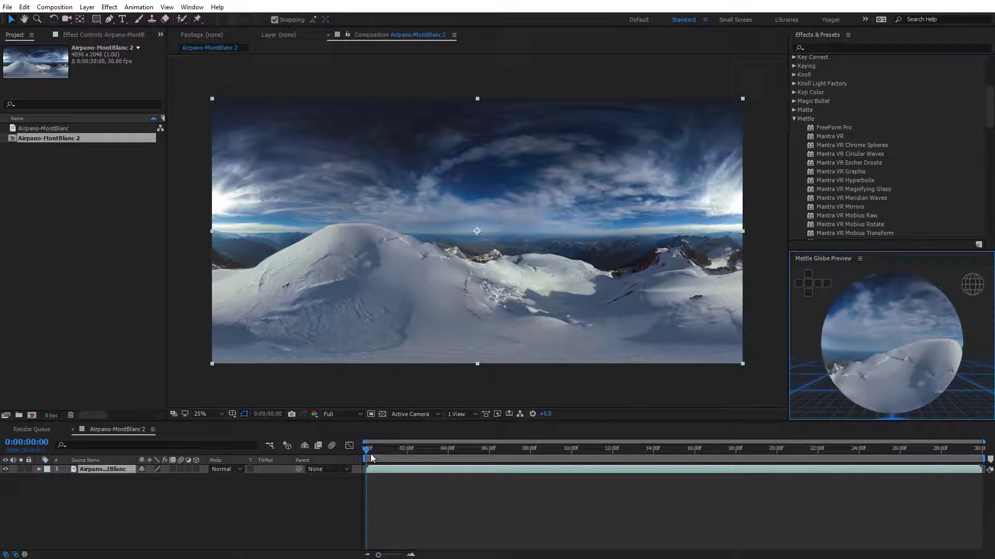
Scrub the timeline, jump back to the start, and play a preview of the composition.
{"action": "left_click_drag", "start_coordinate": [367, 449], "coordinate": [544, 468]}
{"action": "key", "text": "Home"}
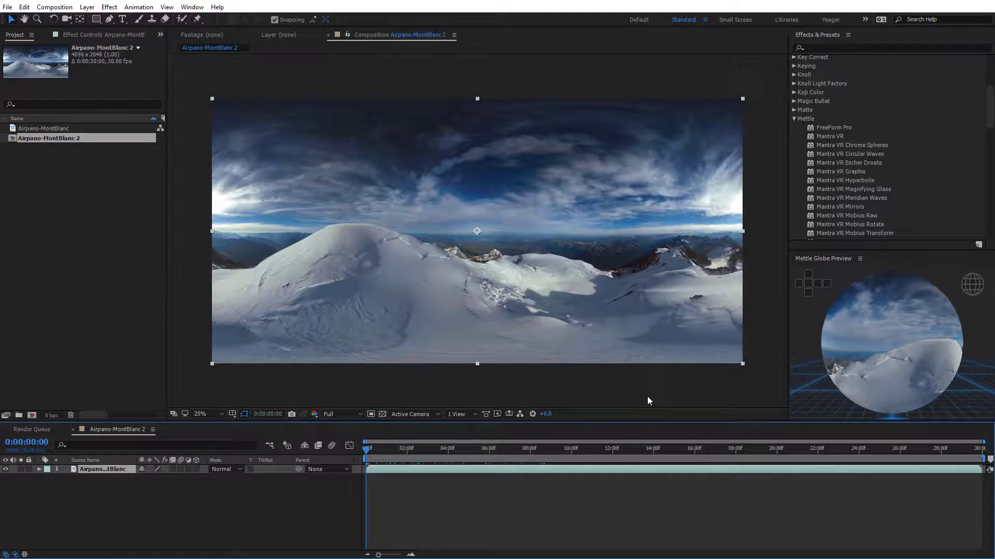
{"action": "key", "text": "space"}
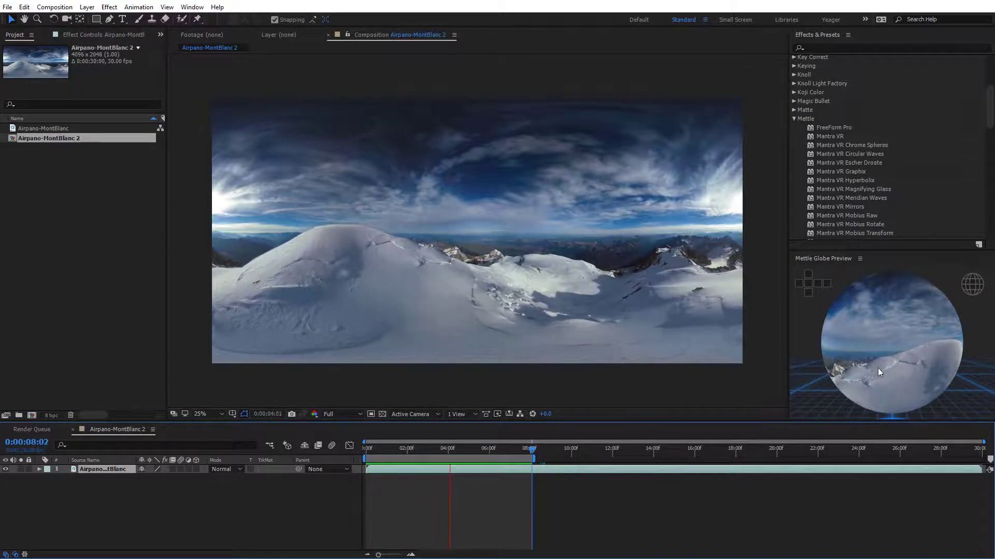
Orbit and zoom the globe during playback, then stop at 0:00:05:05 and deselect the footage layer.
{"action": "left_click", "coordinate": [862, 352]}
{"action": "left_click_drag", "start_coordinate": [862, 352], "coordinate": [917, 343]}
{"action": "scroll", "coordinate": [917, 343], "scroll_direction": "up", "scroll_amount": 10}
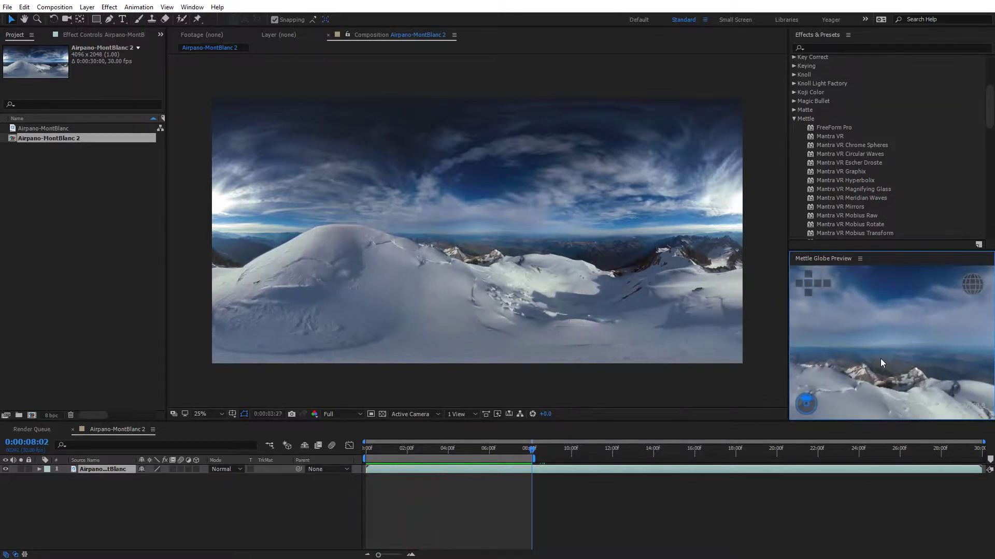
{"action": "left_click_drag", "start_coordinate": [925, 362], "coordinate": [895, 304]}
{"action": "left_click_drag", "start_coordinate": [933, 341], "coordinate": [897, 356]}
{"action": "scroll", "coordinate": [900, 354], "scroll_direction": "down", "scroll_amount": 5}
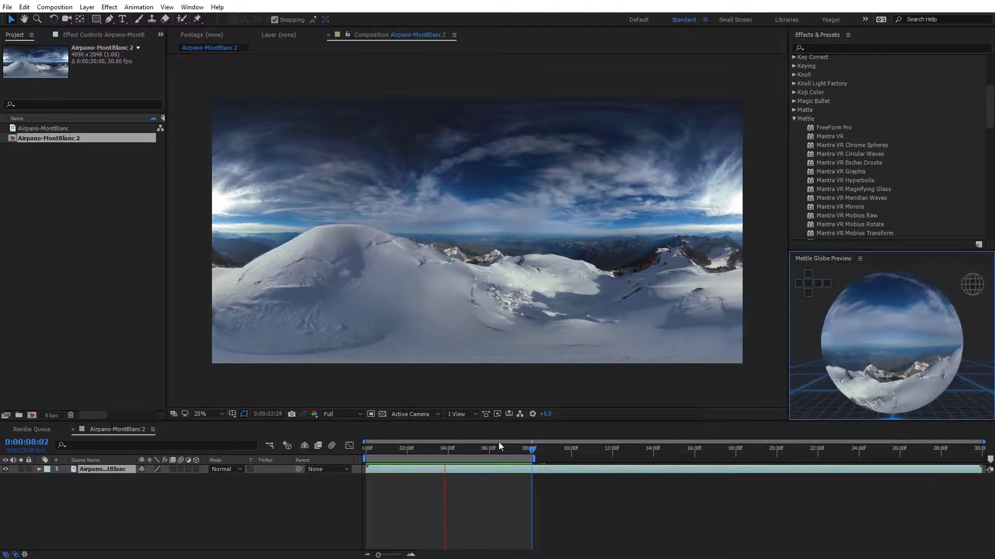
{"action": "left_click", "coordinate": [471, 451]}
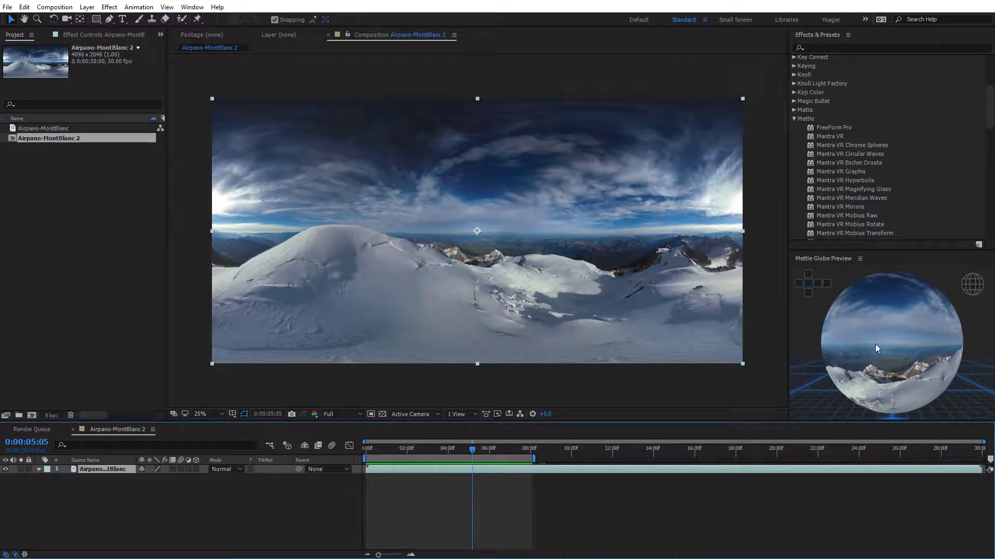
{"action": "left_click", "coordinate": [385, 389]}
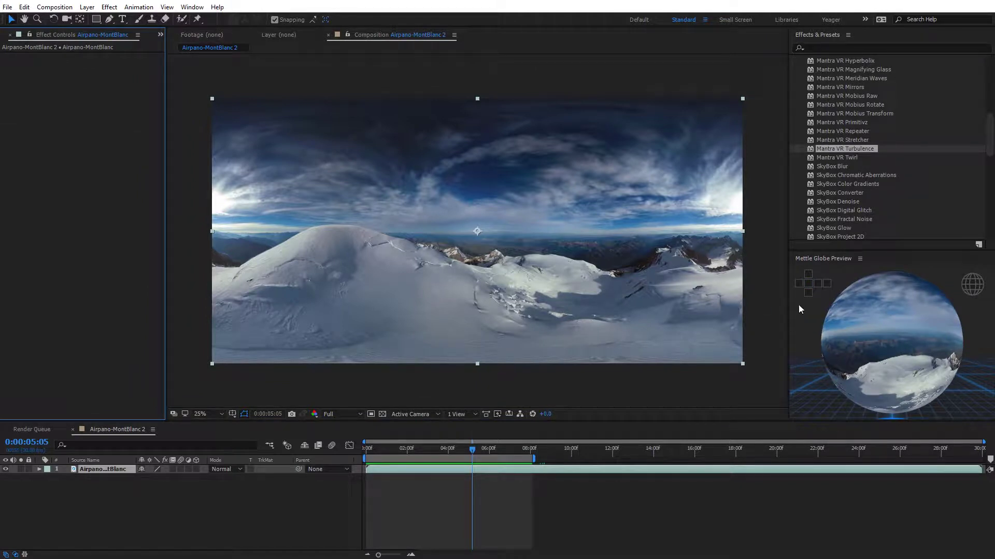
Apply Mantra VR Turbulence to the mountain layer, set Progress to 33.0, and rotate the globe to inspect it.
{"action": "left_click", "coordinate": [799, 310]}
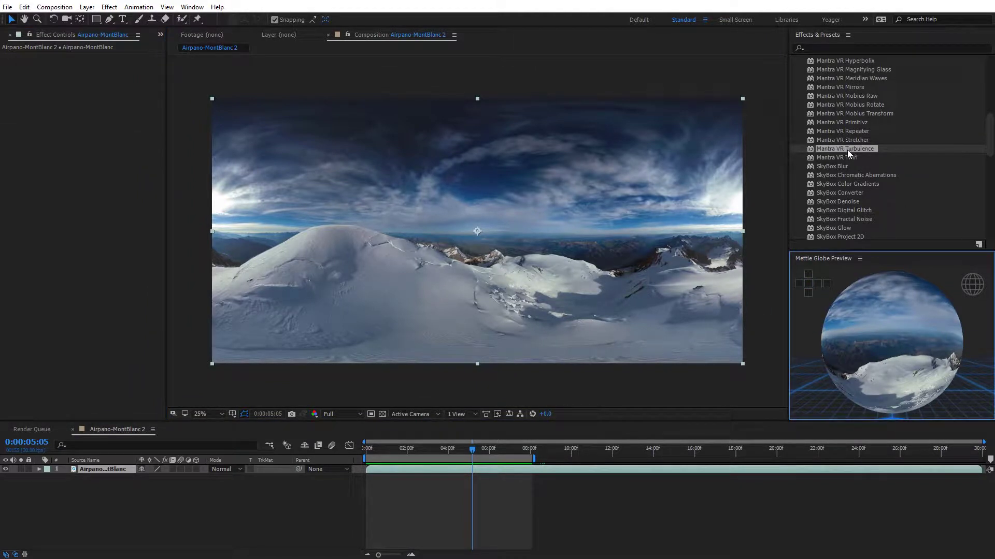
{"action": "left_click_drag", "start_coordinate": [847, 150], "coordinate": [539, 232]}
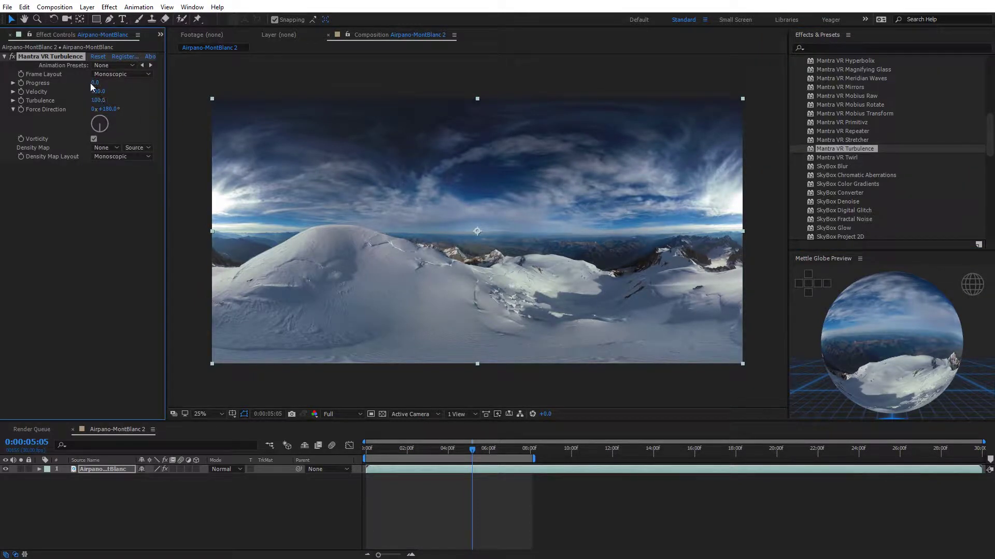
{"action": "left_click_drag", "start_coordinate": [93, 84], "coordinate": [113, 84]}
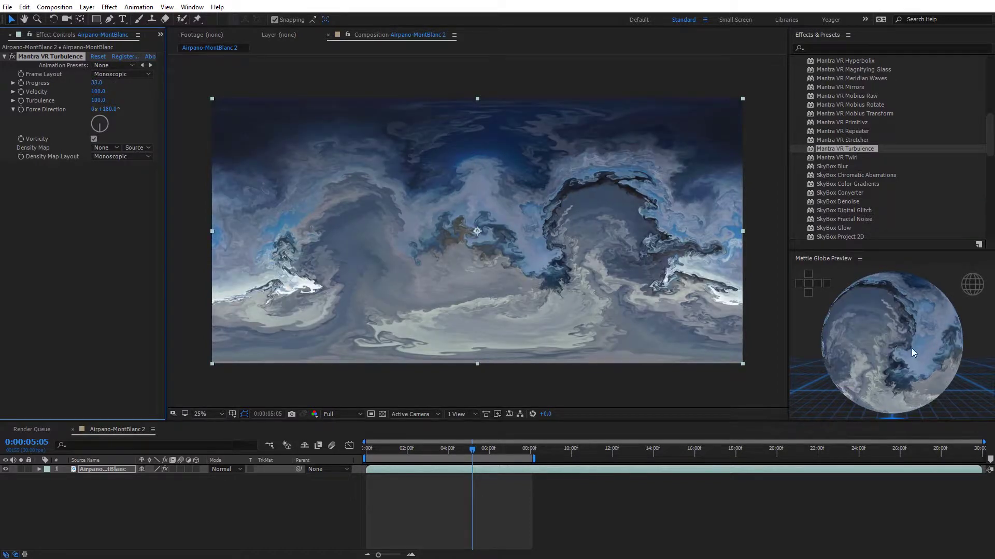
{"action": "mouse_move", "coordinate": [923, 346]}
{"action": "left_mouse_down"}
{"action": "mouse_move", "coordinate": [821, 342]}
{"action": "mouse_move", "coordinate": [927, 366]}
{"action": "mouse_move", "coordinate": [908, 286]}
{"action": "mouse_move", "coordinate": [902, 406]}
{"action": "mouse_move", "coordinate": [902, 362]}
{"action": "mouse_move", "coordinate": [894, 404]}
{"action": "mouse_move", "coordinate": [903, 362]}
{"action": "mouse_move", "coordinate": [887, 344]}
{"action": "mouse_move", "coordinate": [920, 359]}
{"action": "left_mouse_up"}
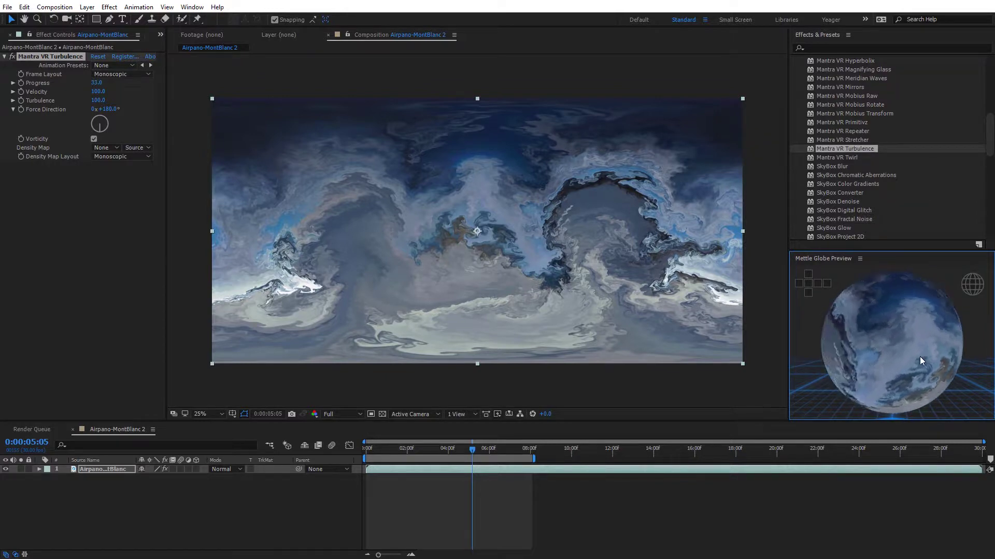